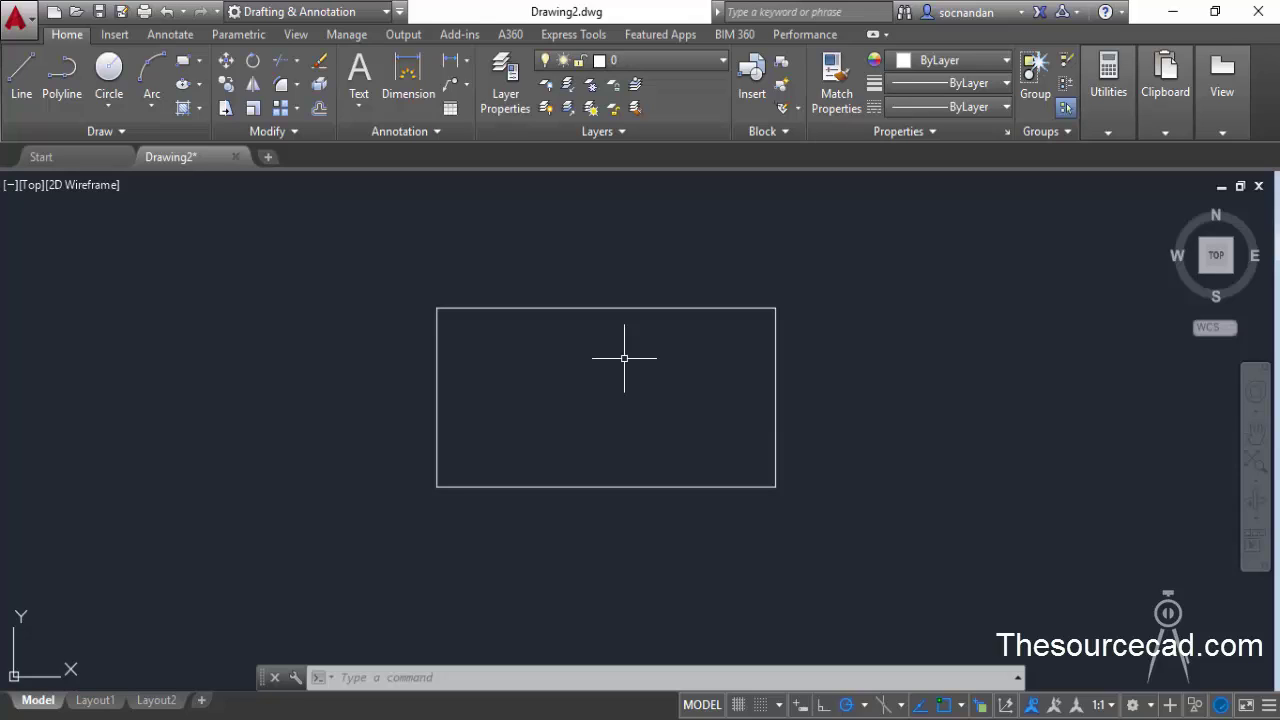
Step: Review the length type, precision and insertion scale in the Drawing Units settings
{"action": "type", "text": "UN"}
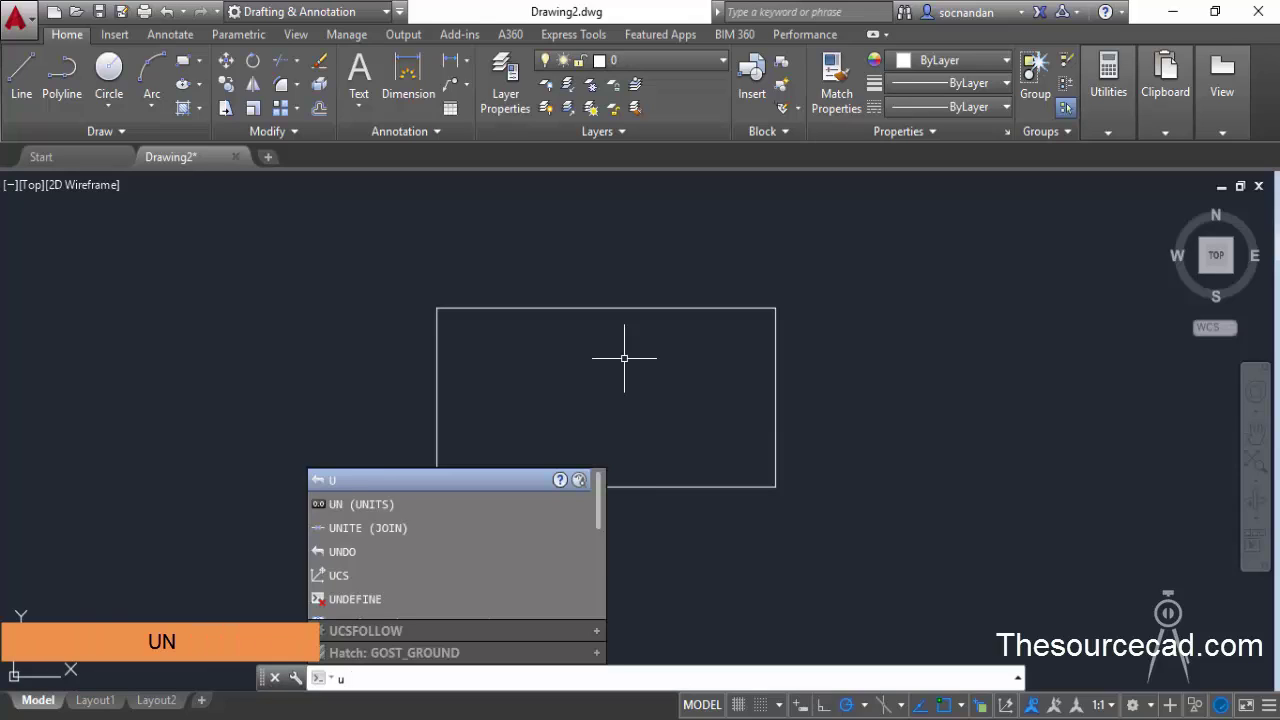
{"action": "key", "text": "Return"}
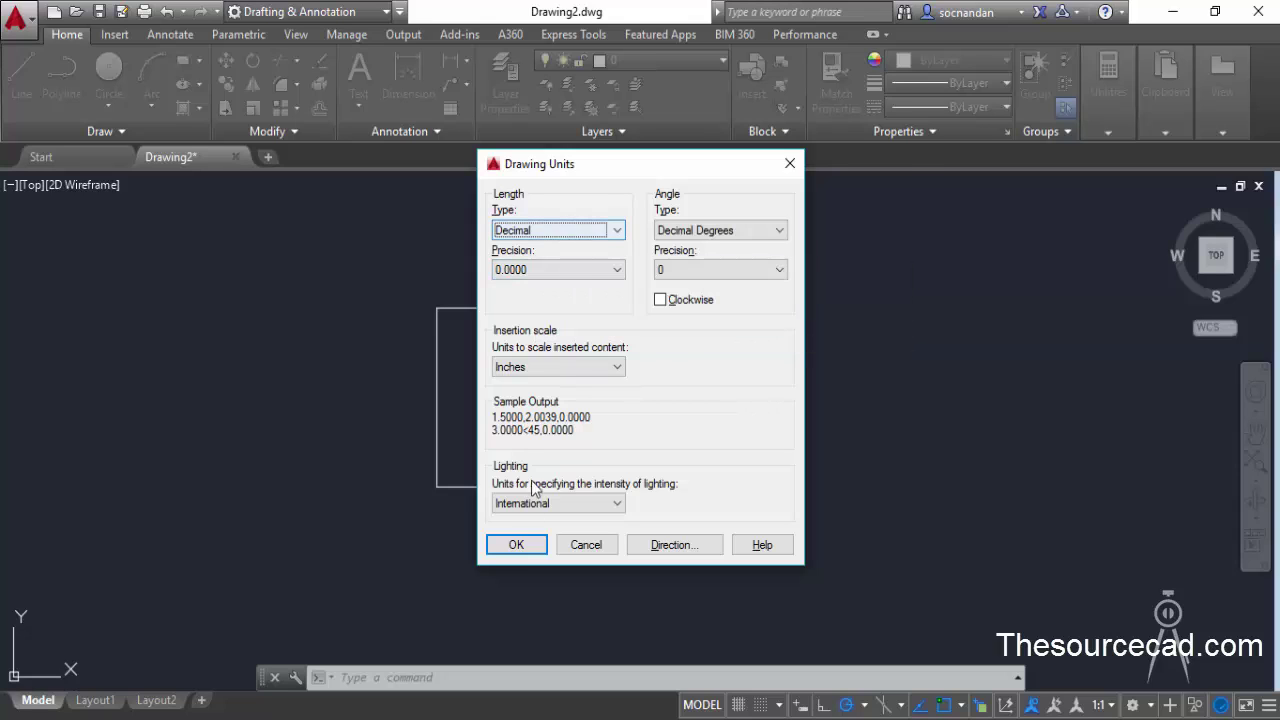
{"action": "left_click", "coordinate": [521, 543]}
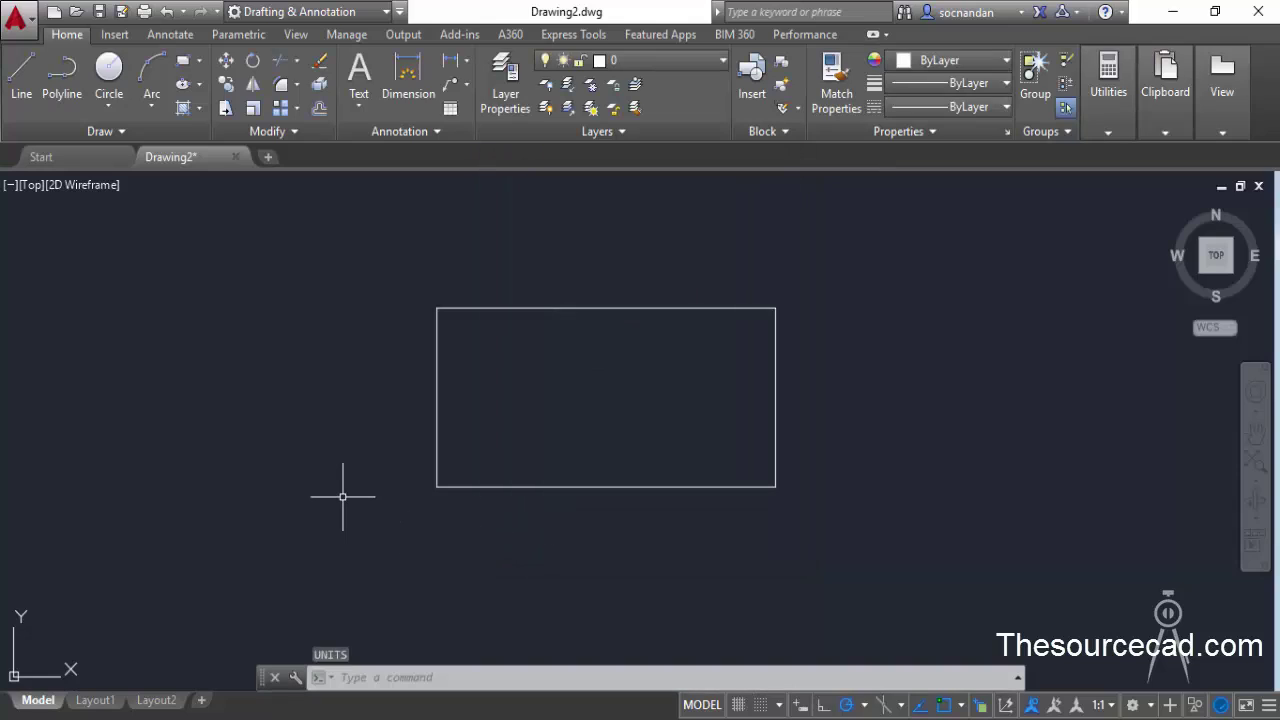
Step: Measure the rectangle's width along its upper edge and its height along its left edge with DIST
{"action": "type", "text": "DI"}
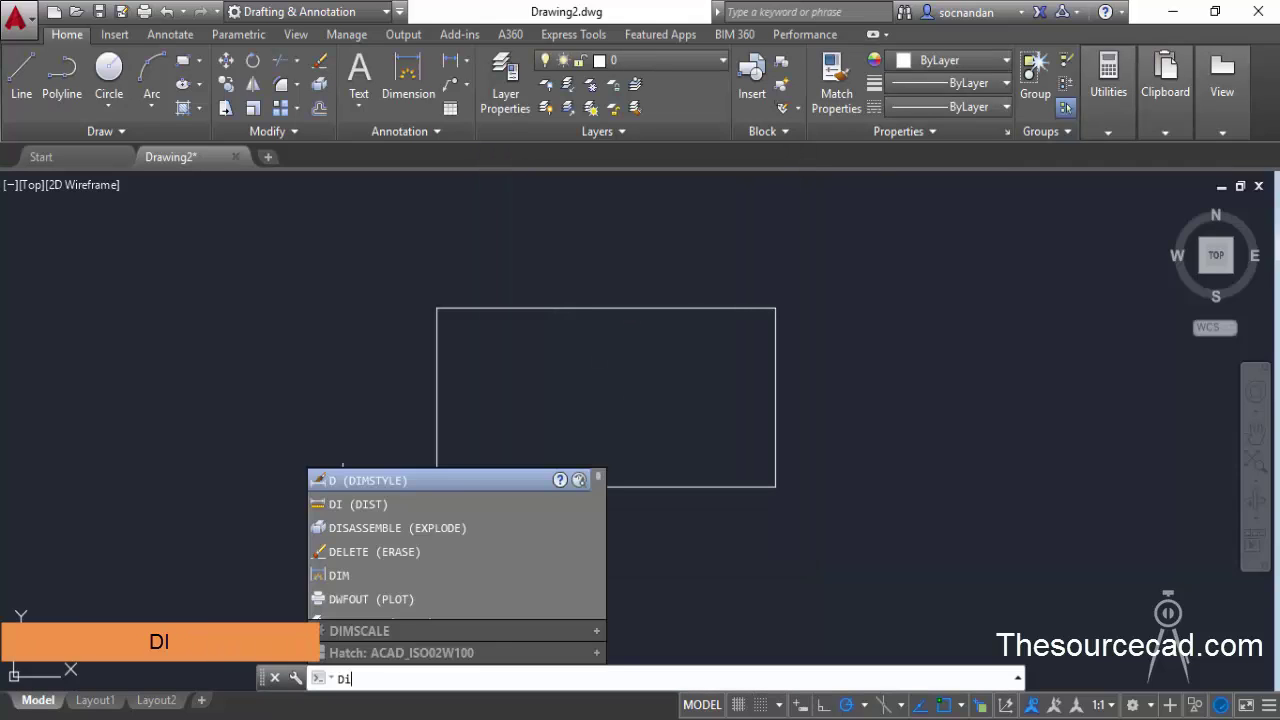
{"action": "key", "text": "Return"}
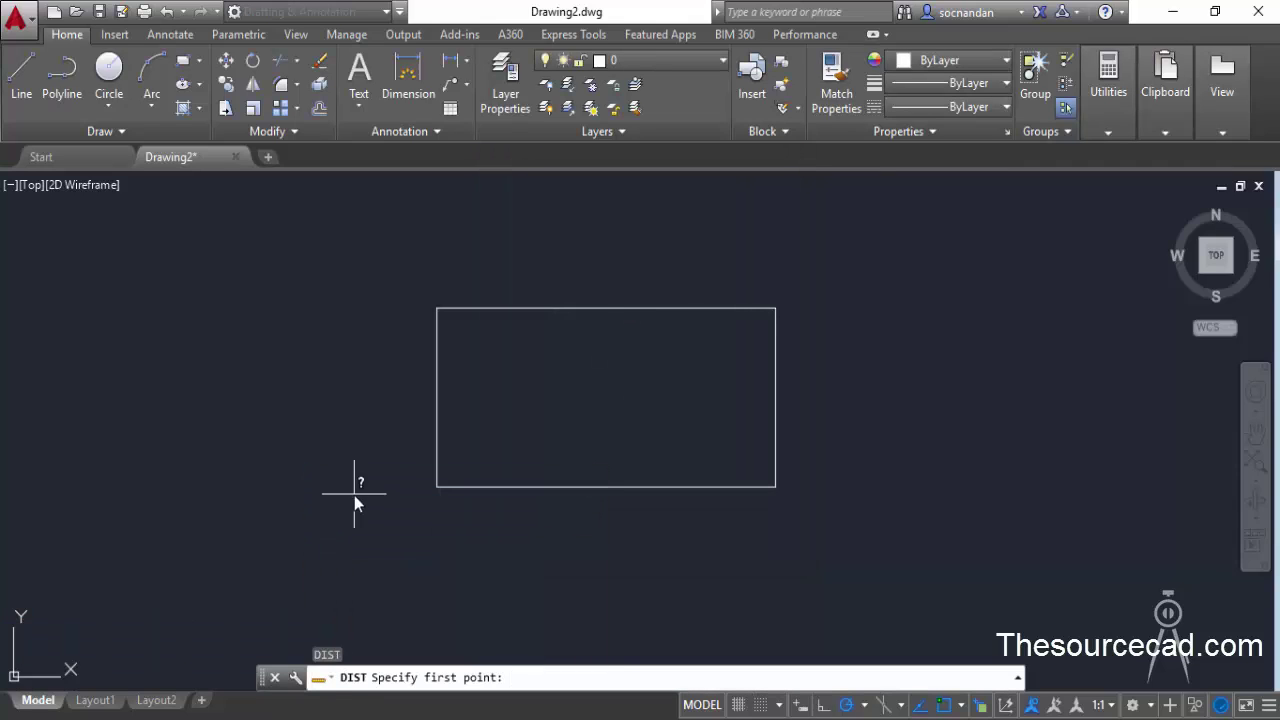
{"action": "left_click", "coordinate": [437, 308]}
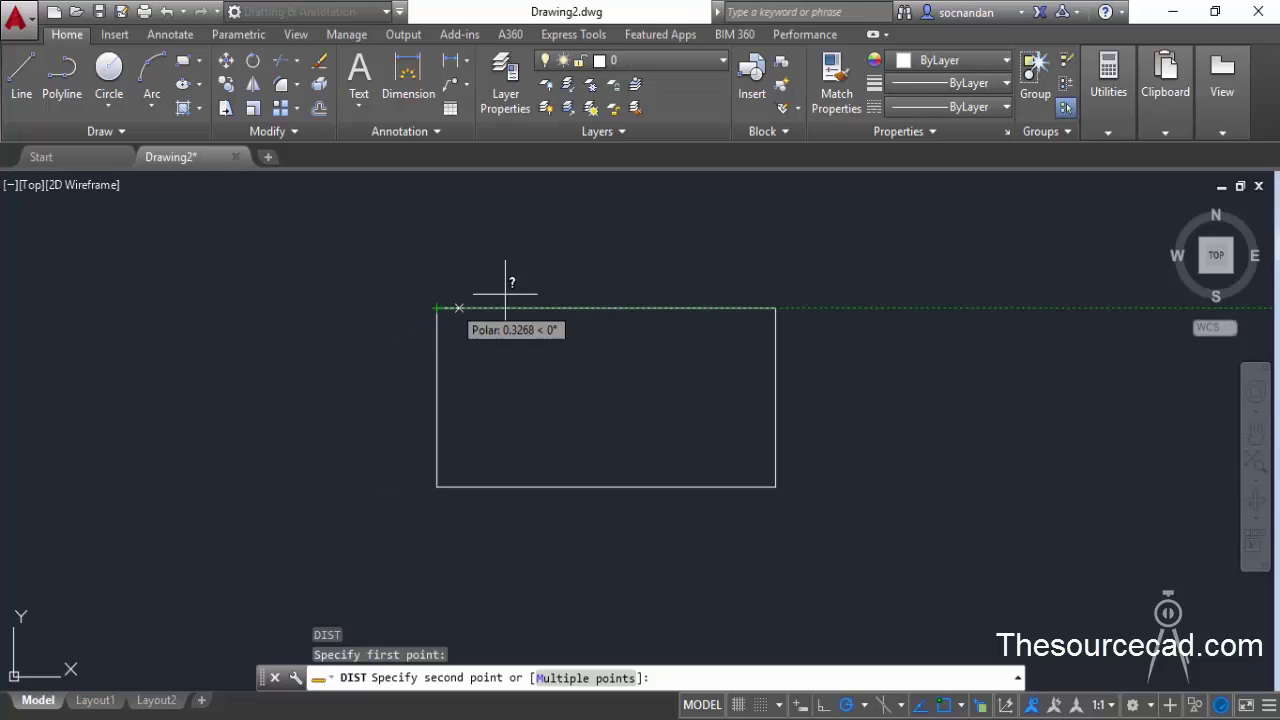
{"action": "left_click", "coordinate": [776, 294]}
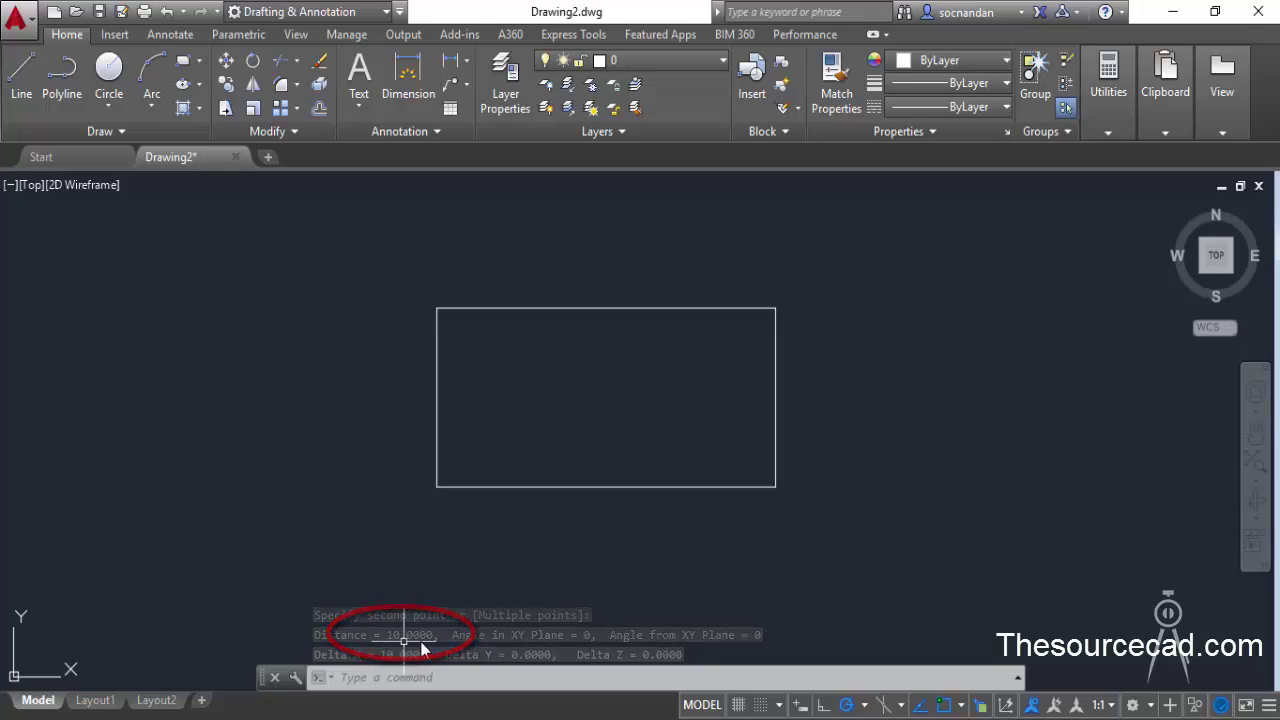
{"action": "type", "text": "d"}
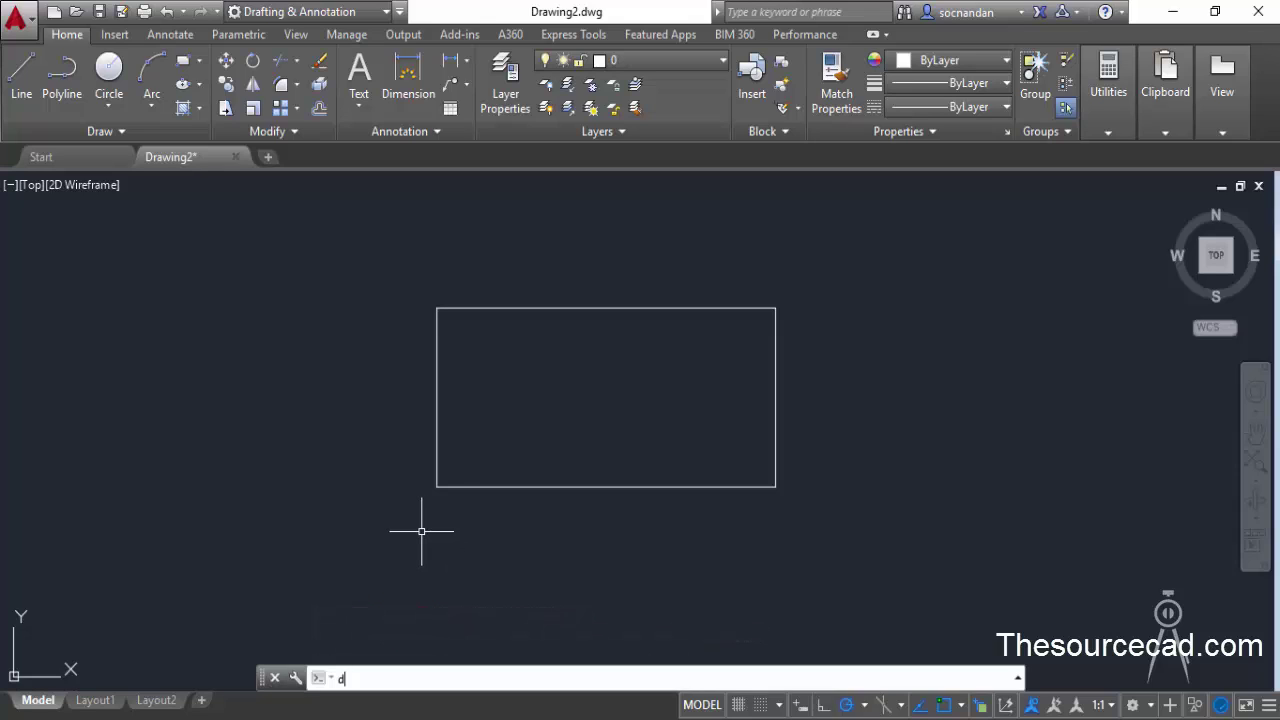
{"action": "type", "text": "ist"}
{"action": "key", "text": "Return"}
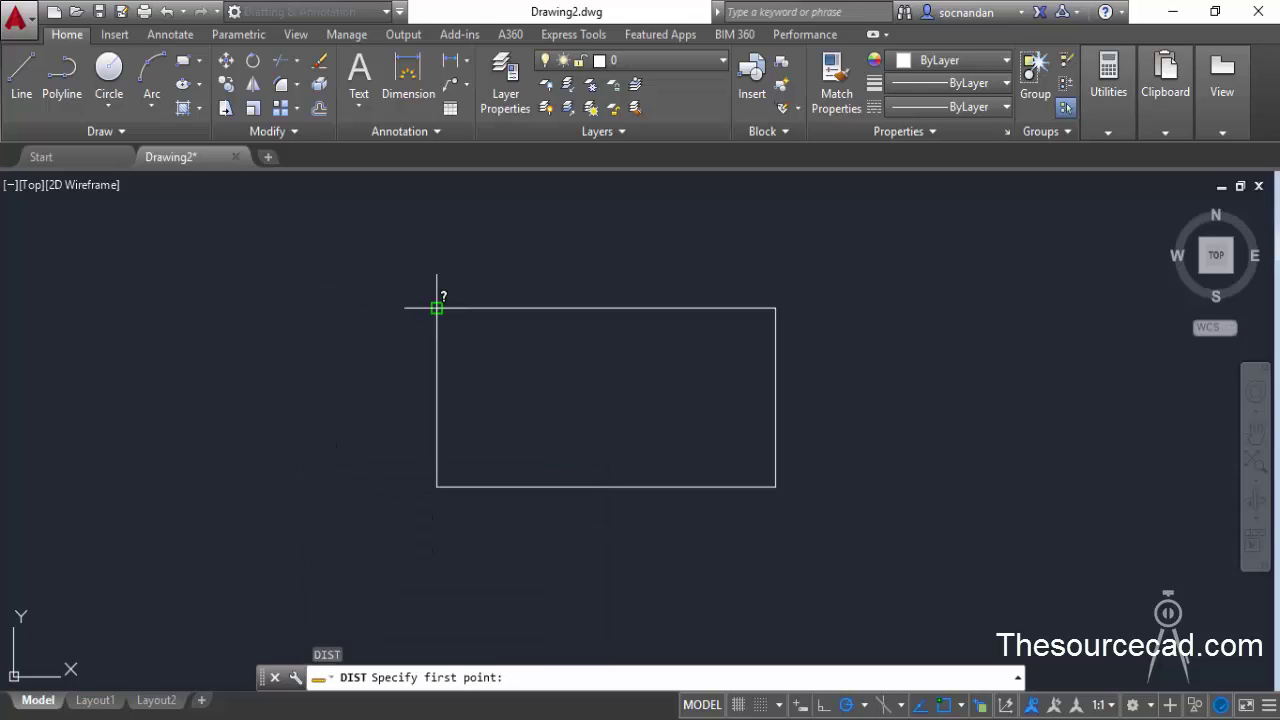
{"action": "left_click", "coordinate": [437, 308]}
{"action": "left_click", "coordinate": [437, 487]}
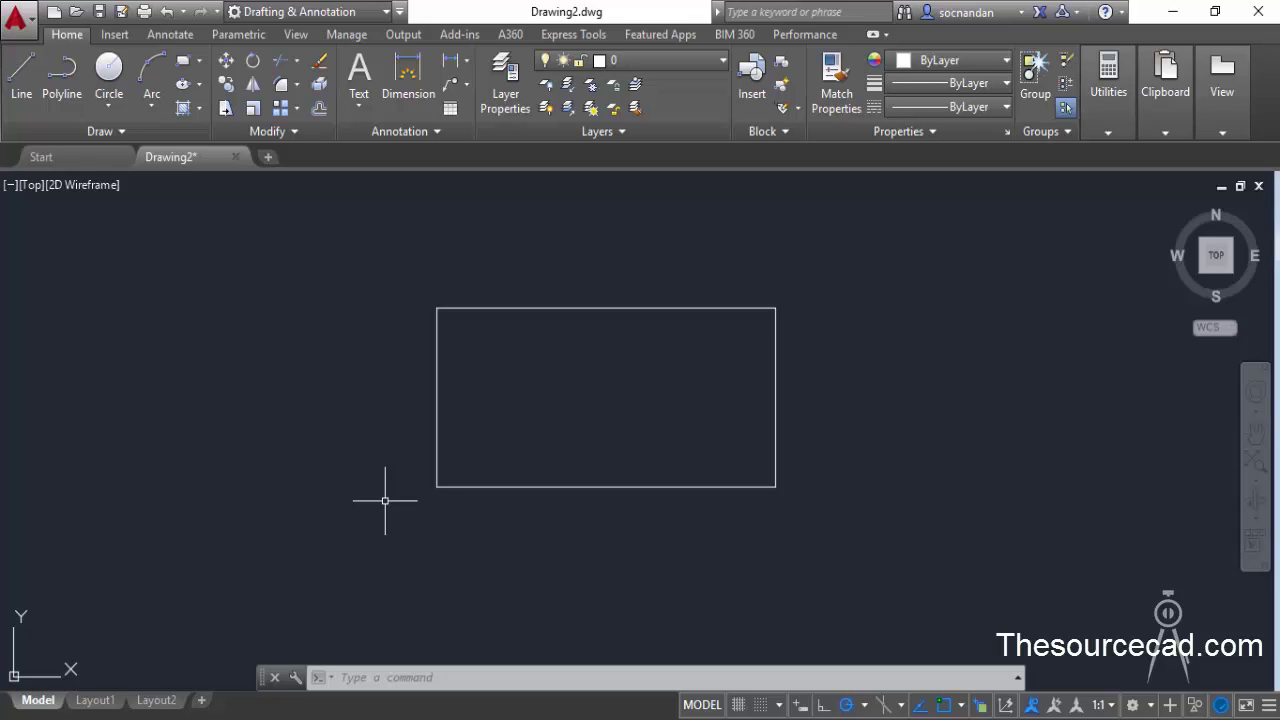
Step: Start -DWGUNITS and set the length unit to millimeters, with decimal display format and a linear precision of 4
{"action": "type", "text": "-"}
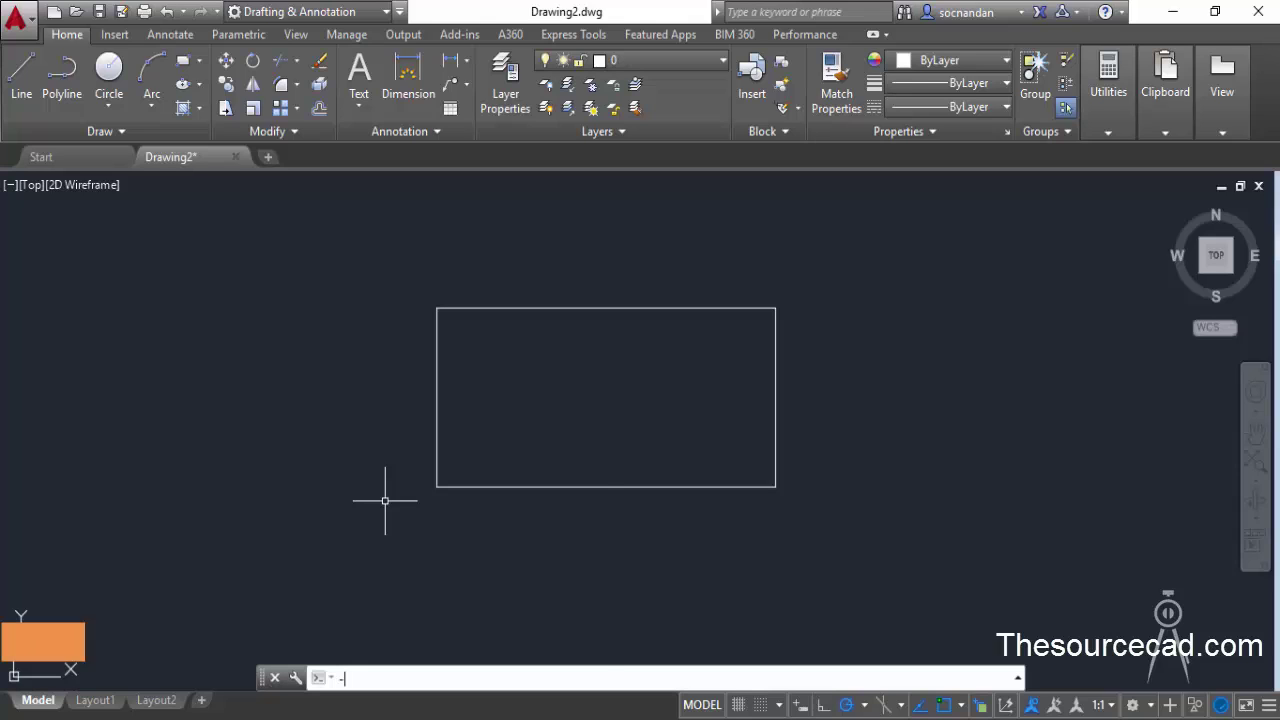
{"action": "type", "text": "dwguni"}
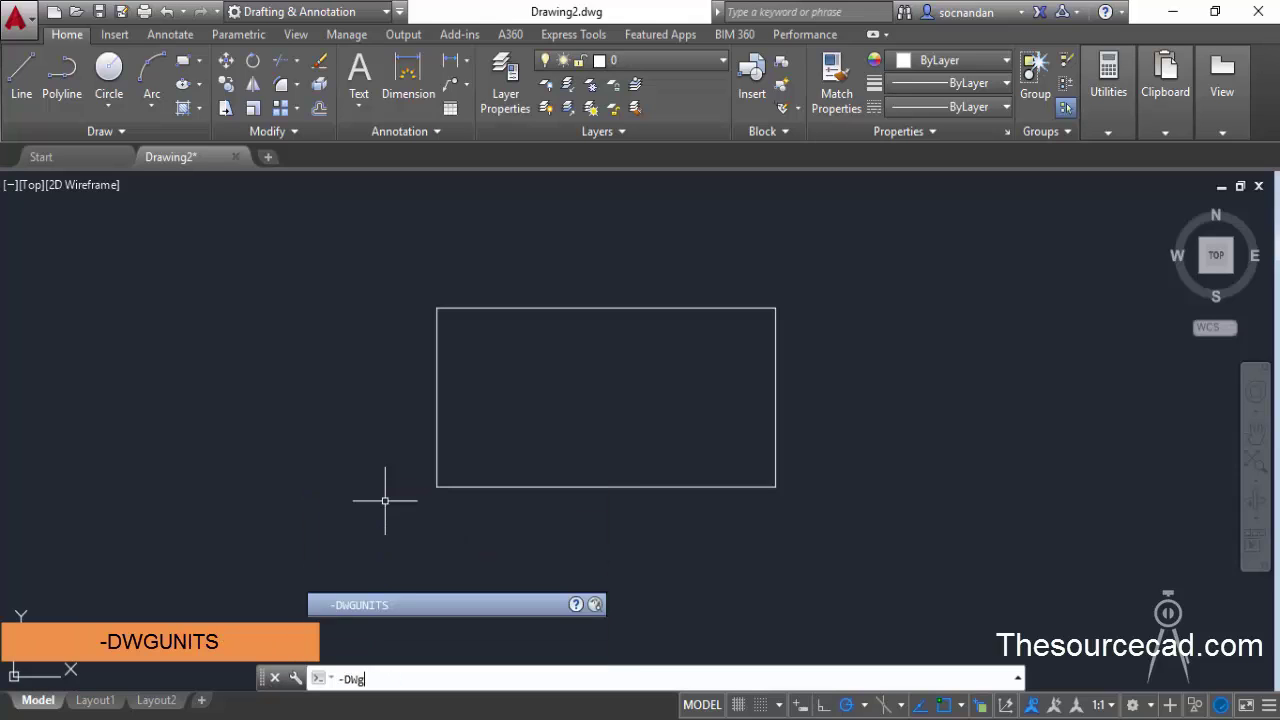
{"action": "type", "text": "ts"}
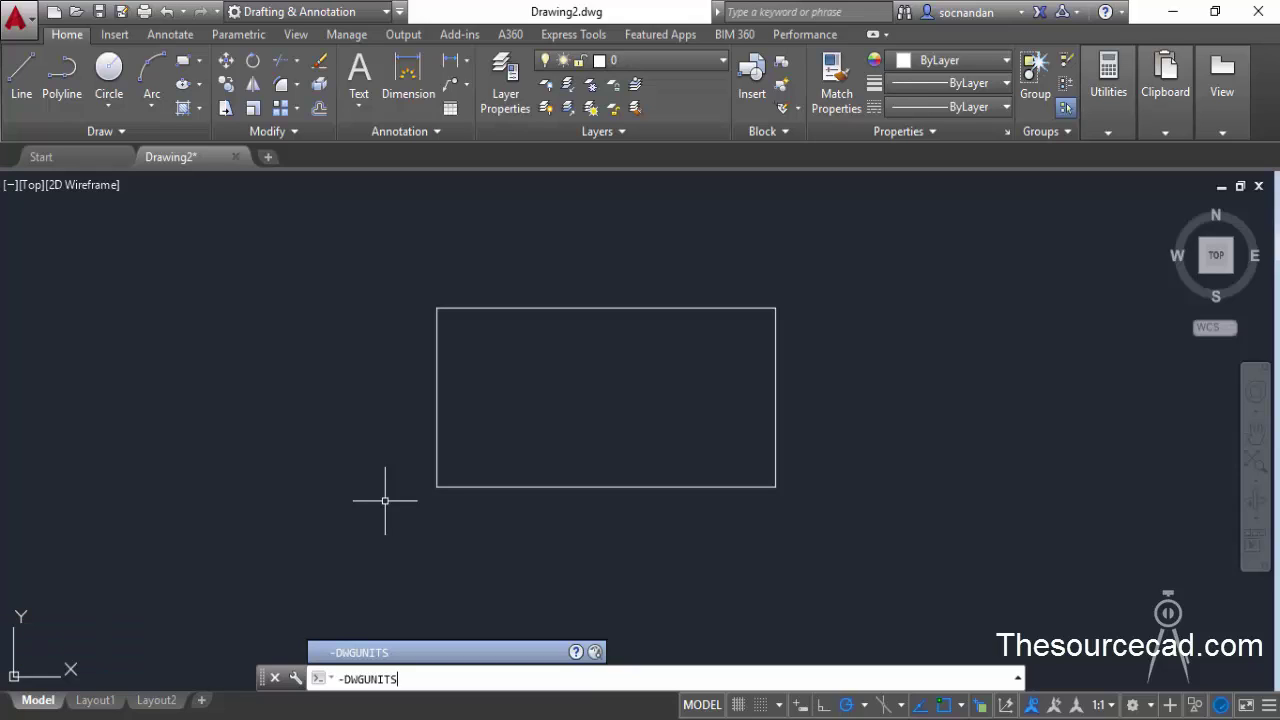
{"action": "key", "text": "Return"}
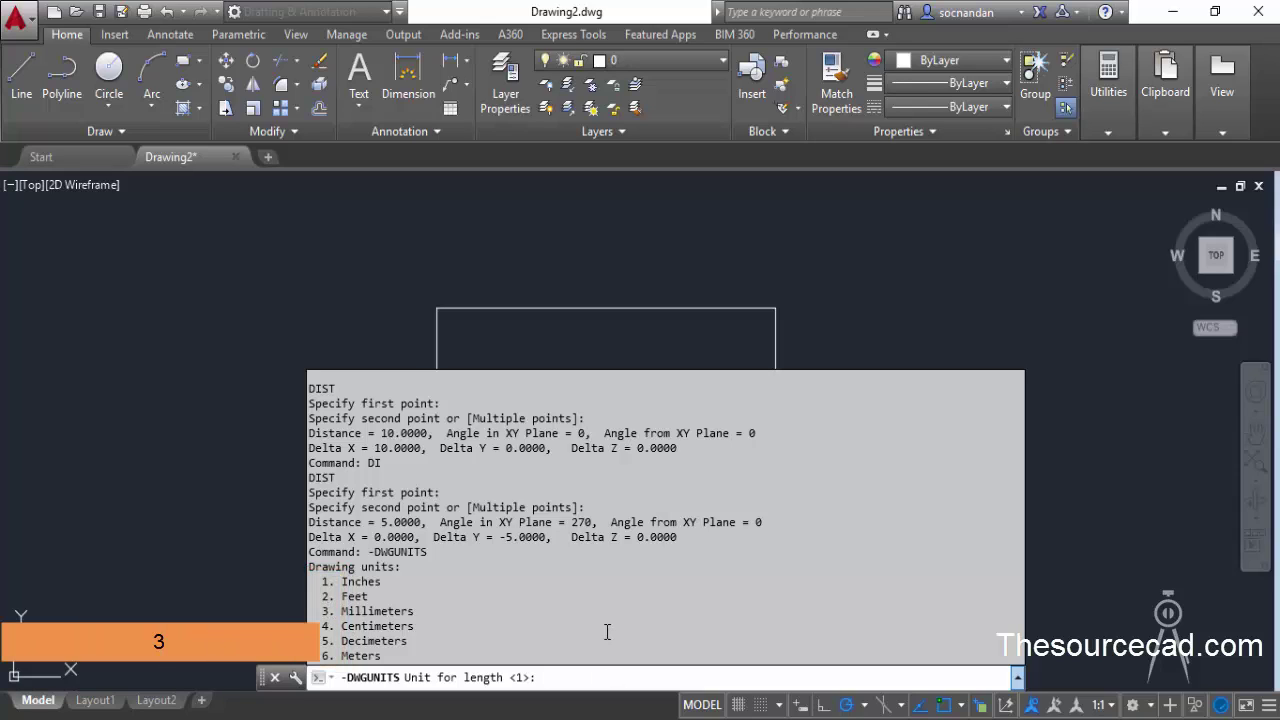
{"action": "type", "text": "3"}
{"action": "key", "text": "Return"}
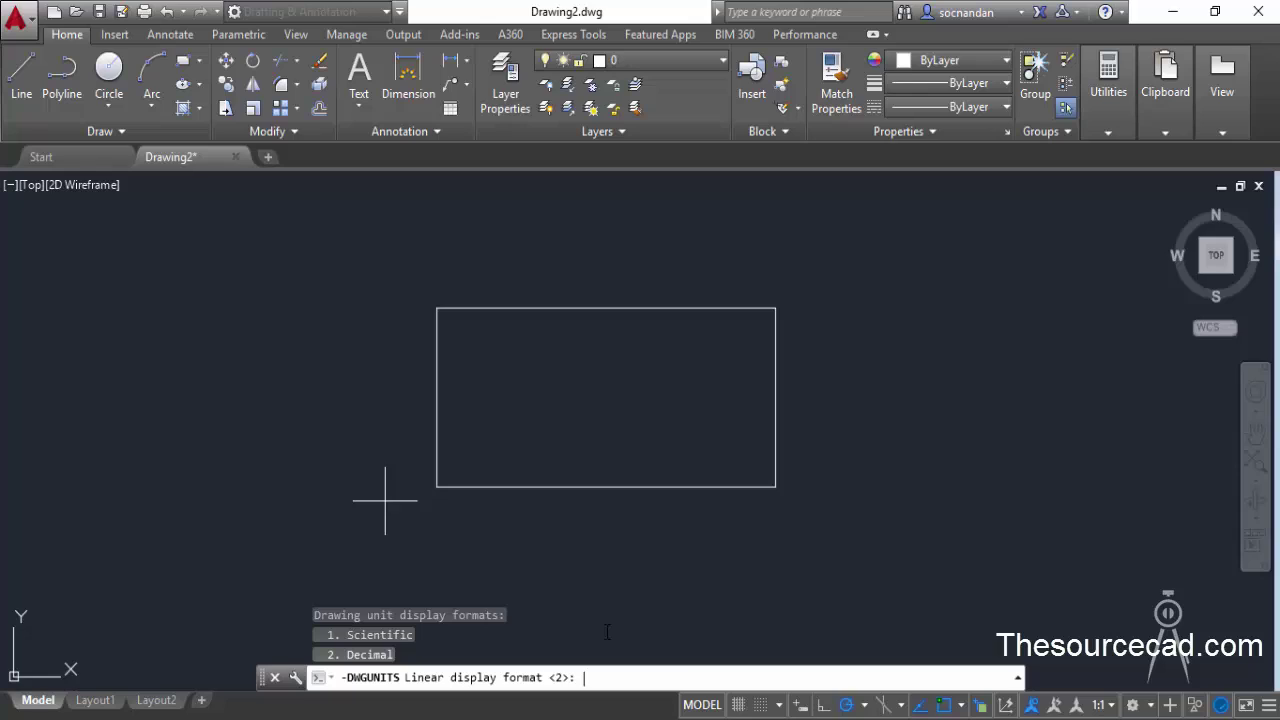
{"action": "type", "text": "2"}
{"action": "key", "text": "Return"}
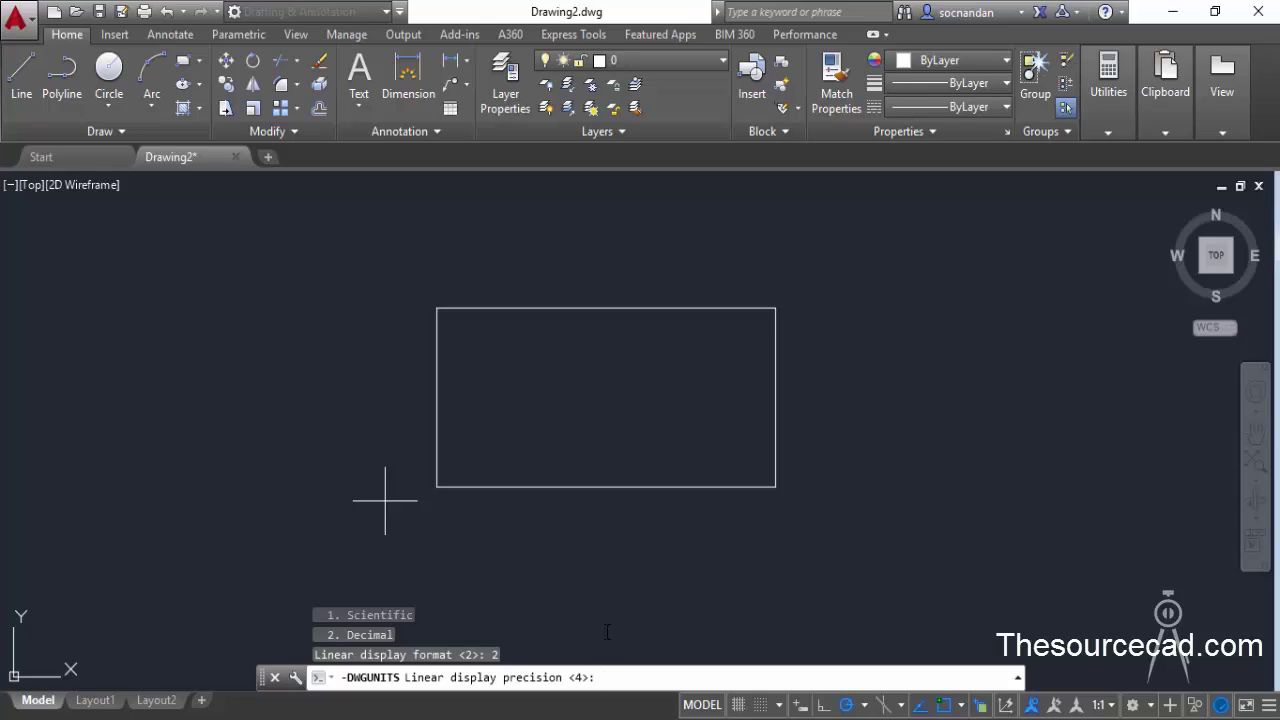
{"action": "key", "text": "Return"}
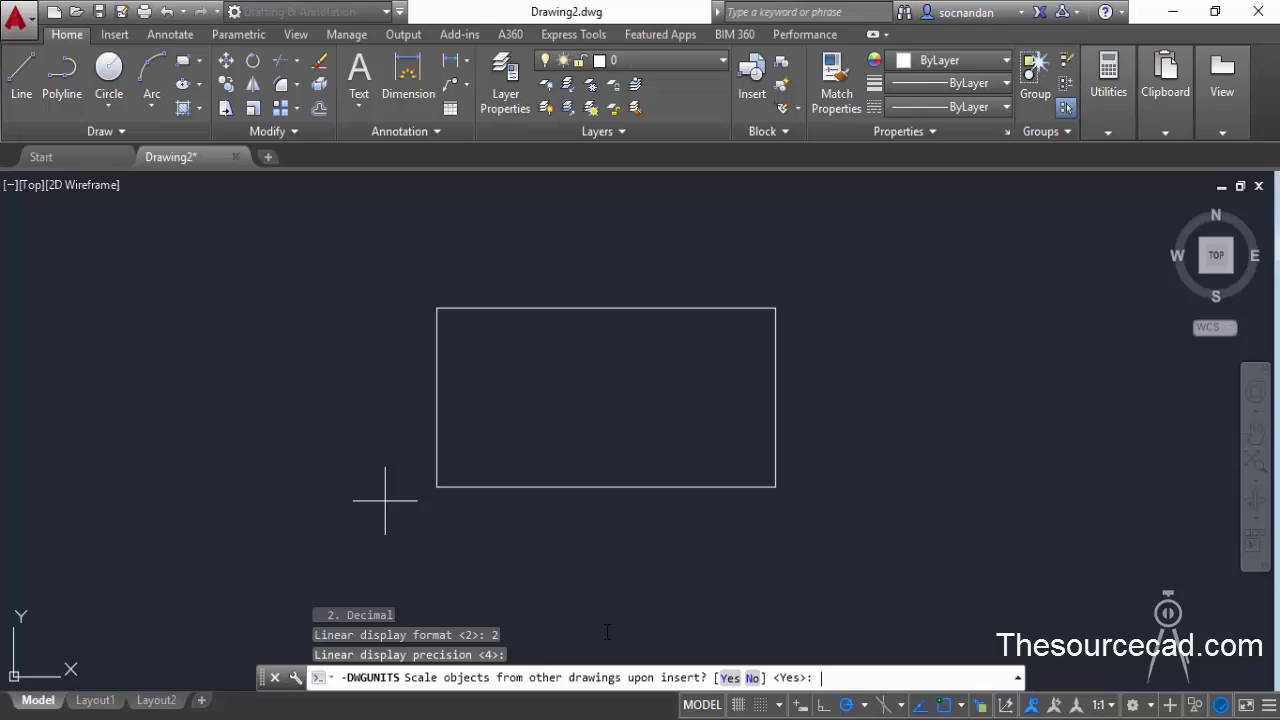
Step: Accept scaling of inserted objects, matching INSUNITS to drawing units, and scaling existing objects, including those in Paper Space
{"action": "key", "text": "Return"}
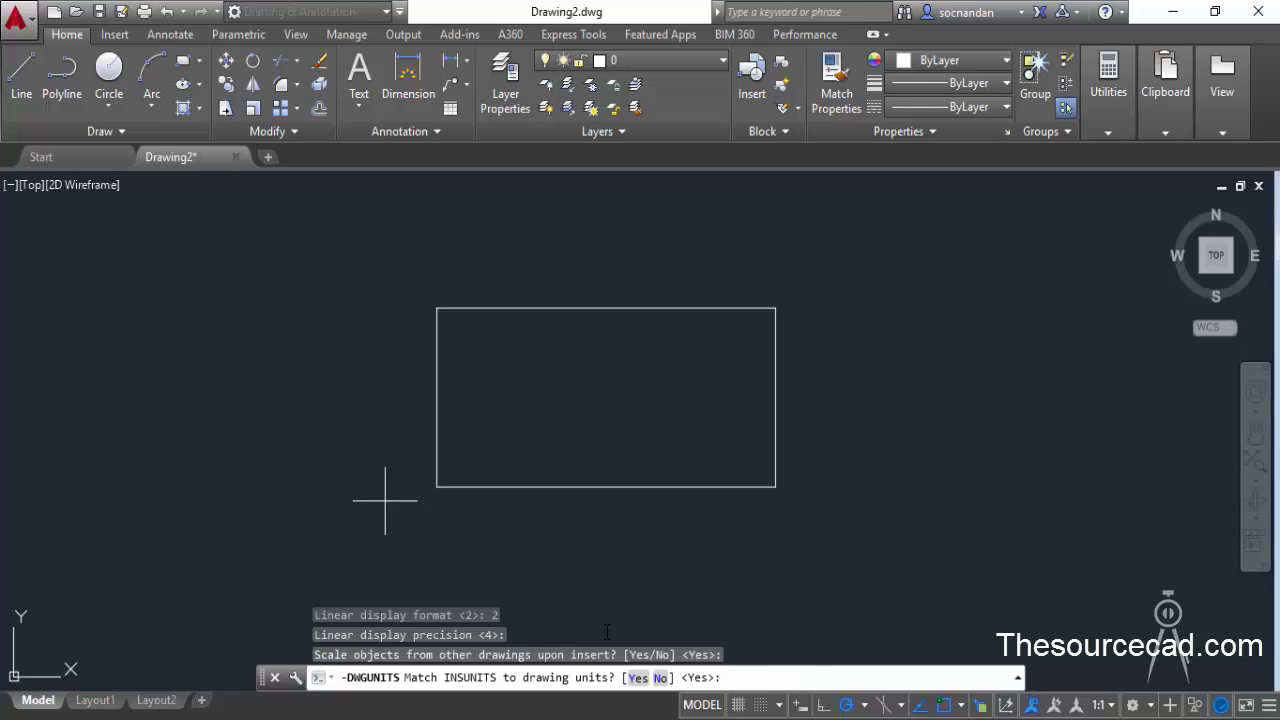
{"action": "key", "text": "Return"}
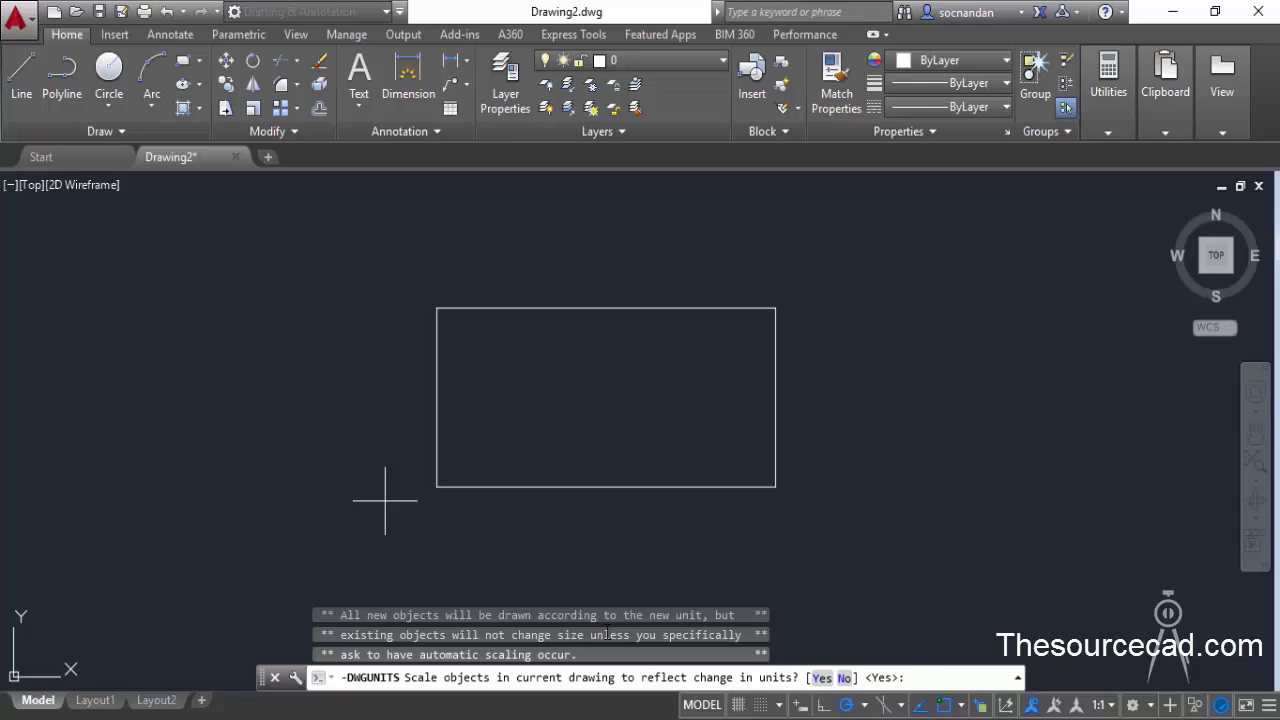
{"action": "key", "text": "Return"}
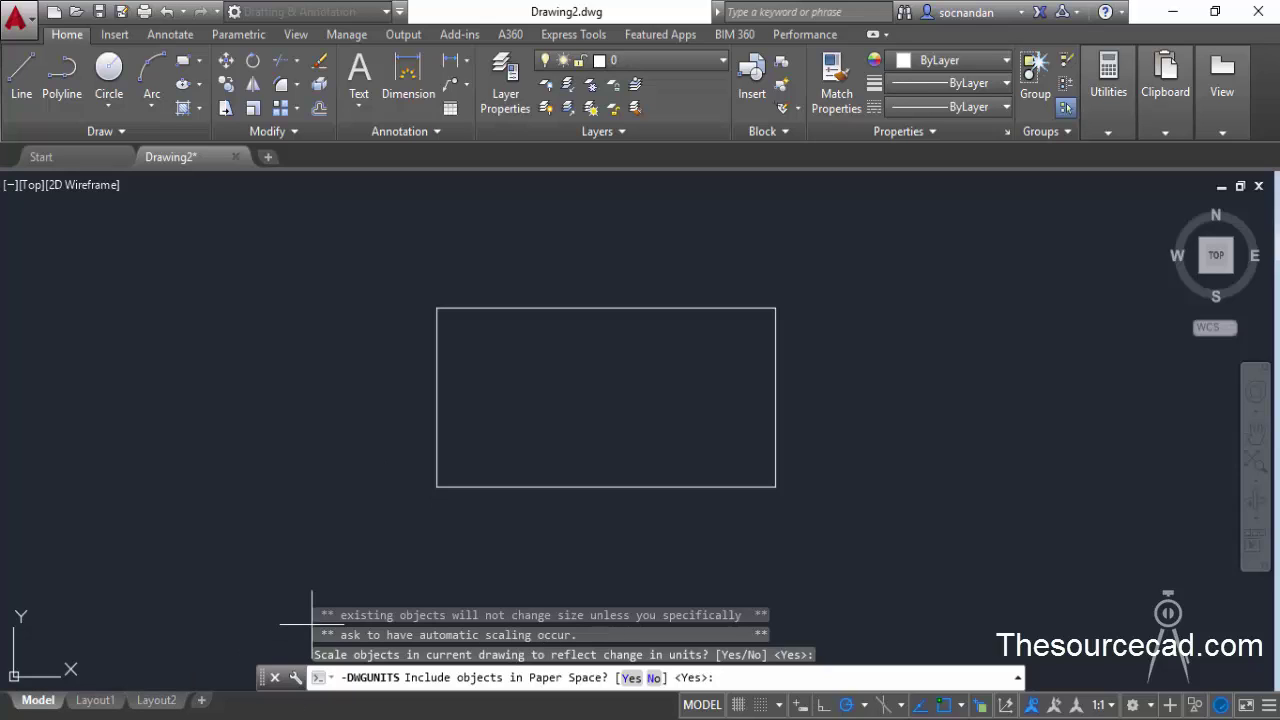
{"action": "key", "text": "Return"}
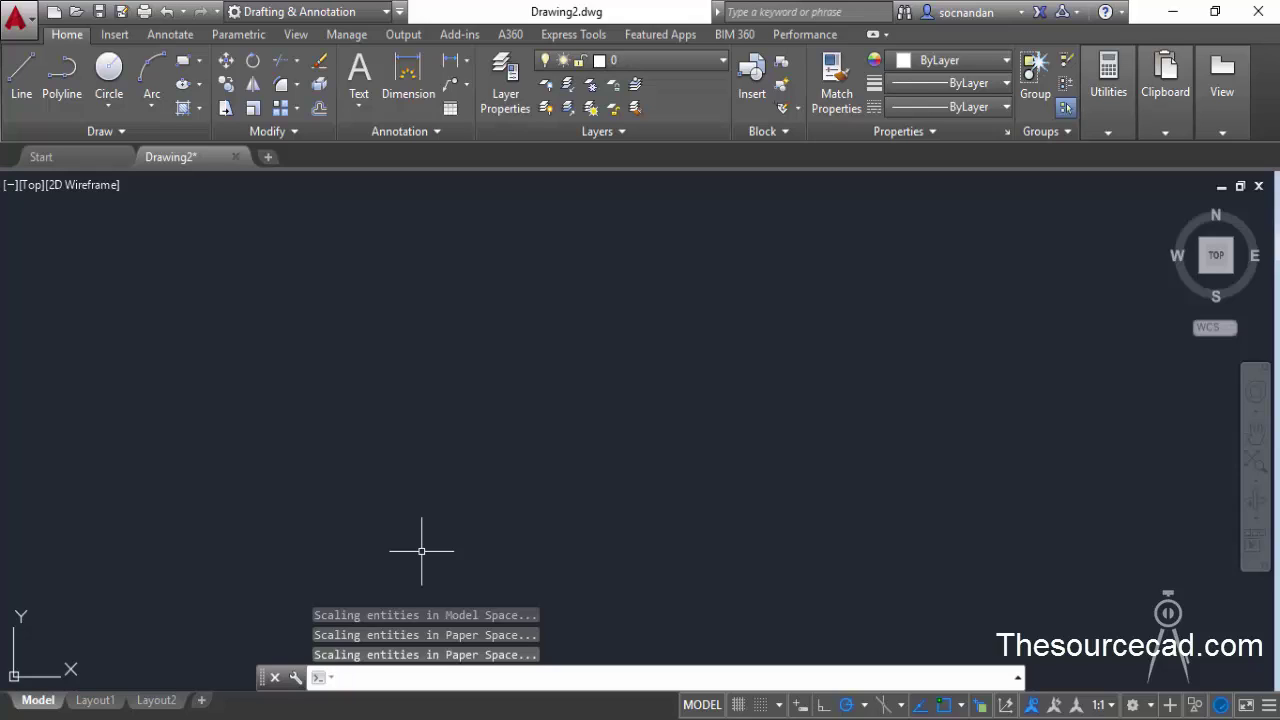
Step: Measure the converted rectangle's width between the two corners of its upper edge with DIST
{"action": "middle_click", "coordinate": [594, 418]}
{"action": "middle_click", "coordinate": [594, 418]}
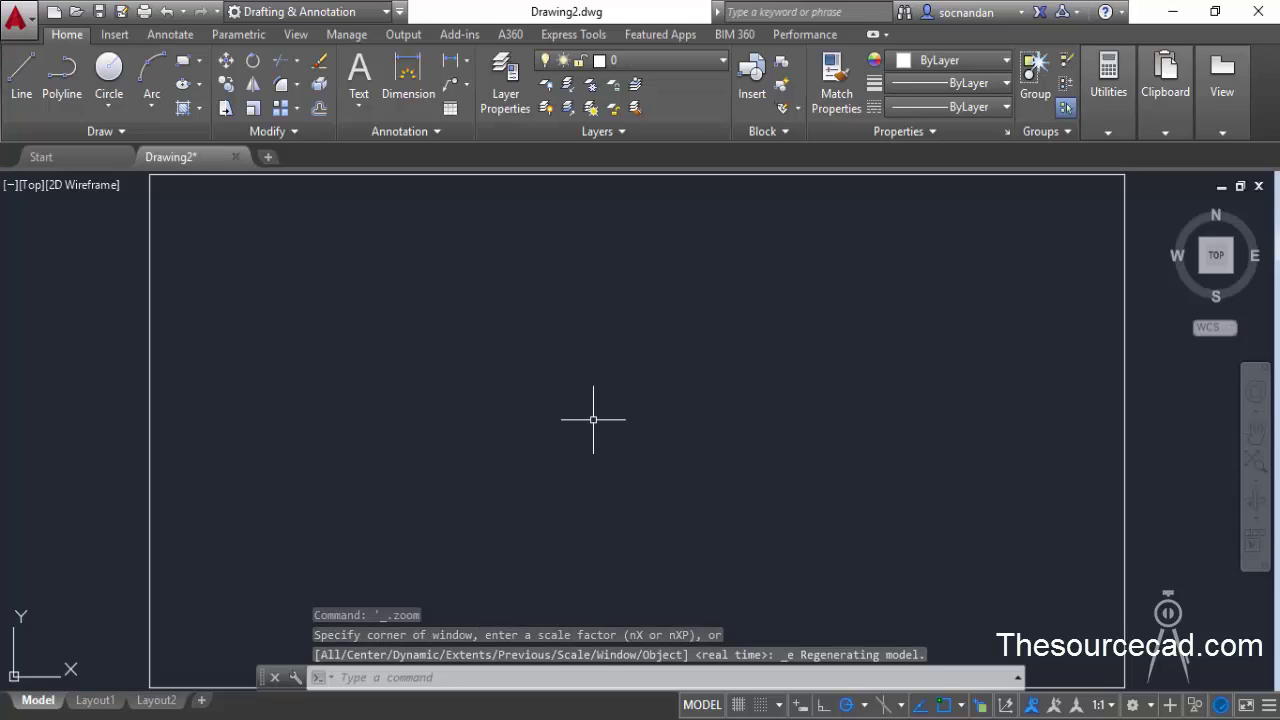
{"action": "scroll", "coordinate": [588, 432], "scroll_direction": "down", "scroll_amount": 4}
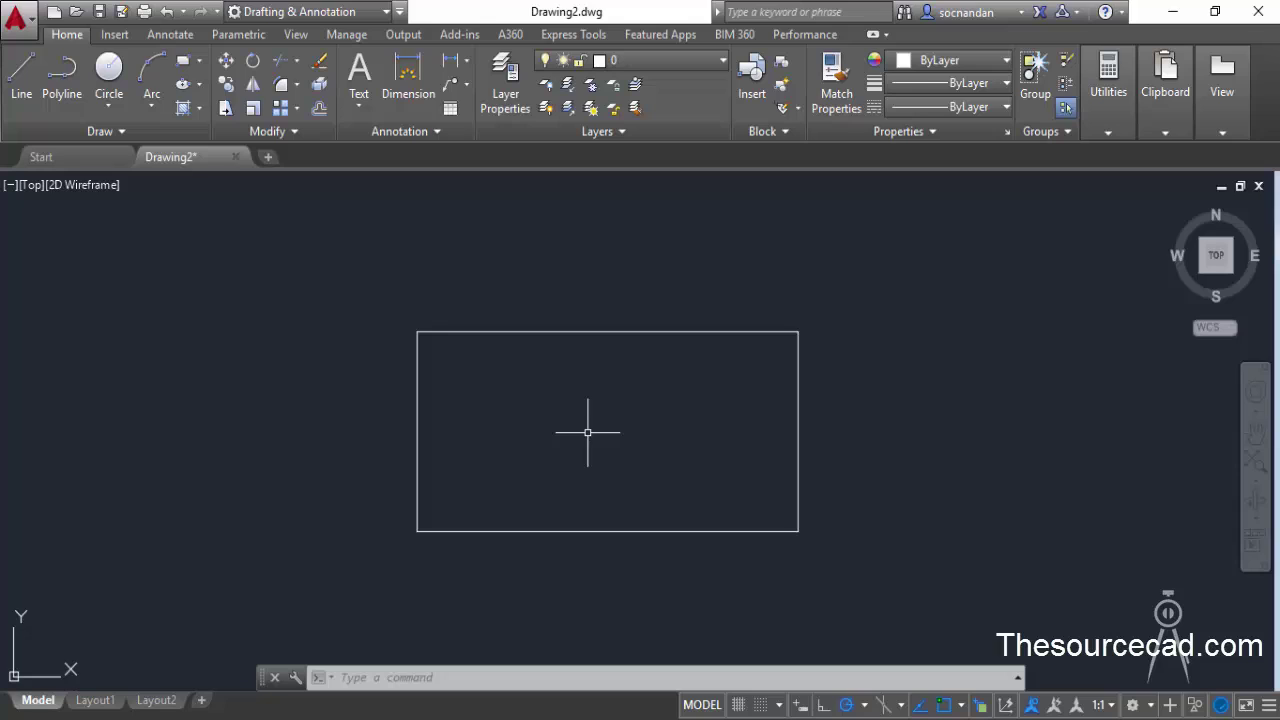
{"action": "type", "text": "di"}
{"action": "key", "text": "Return"}
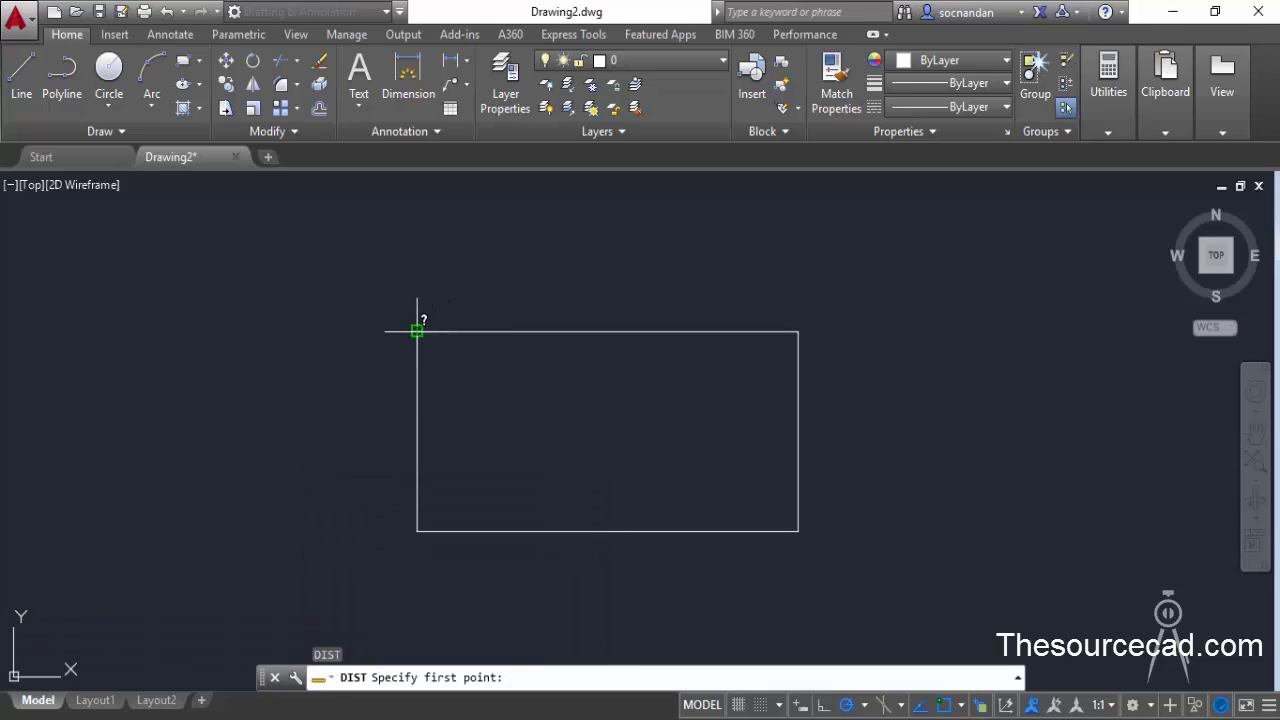
{"action": "left_click", "coordinate": [417, 331]}
{"action": "left_click", "coordinate": [798, 331]}
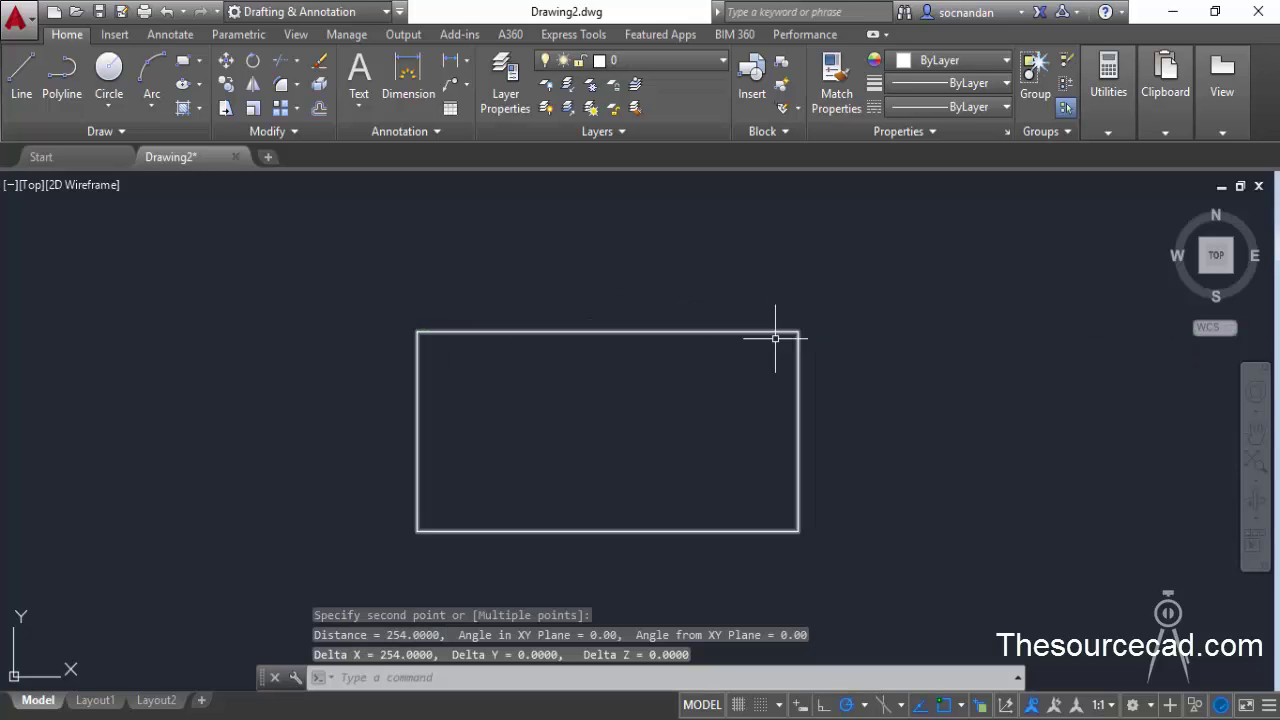